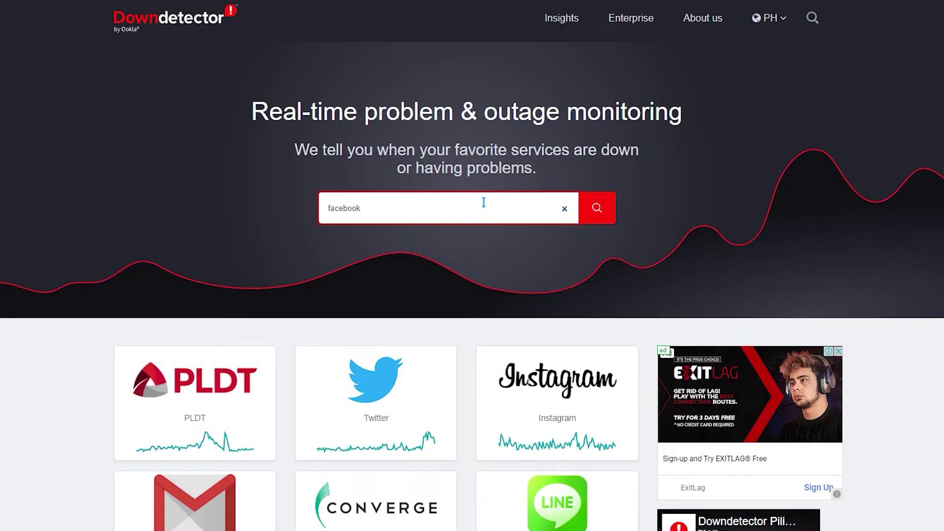
Search Downdetector for Facebook and check its outage chart for current problems
{"action": "key", "text": "Return"}
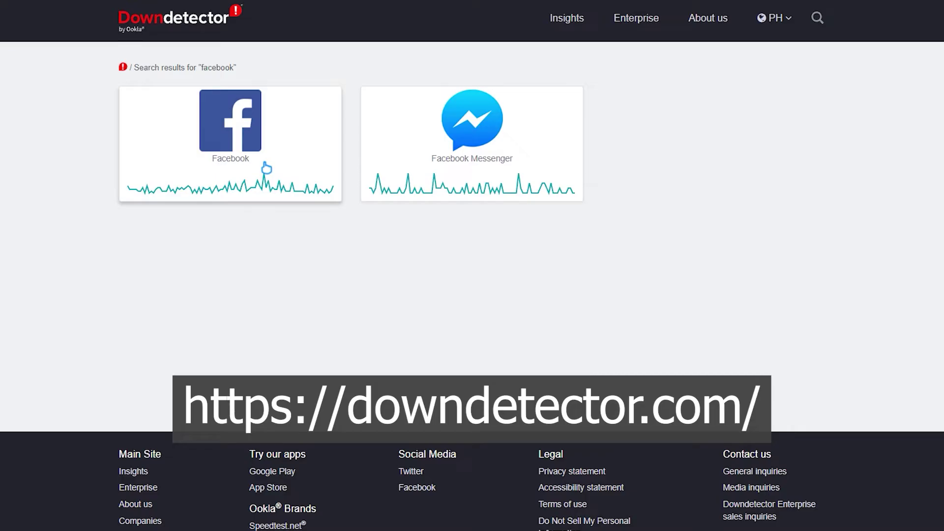
{"action": "left_click", "coordinate": [266, 169]}
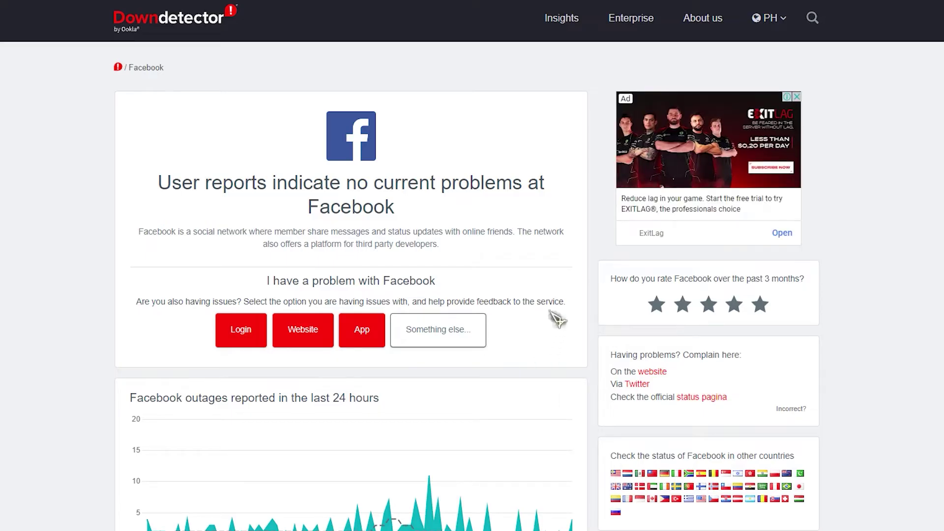
{"action": "scroll", "coordinate": [558, 320], "scroll_direction": "down", "scroll_amount": 3}
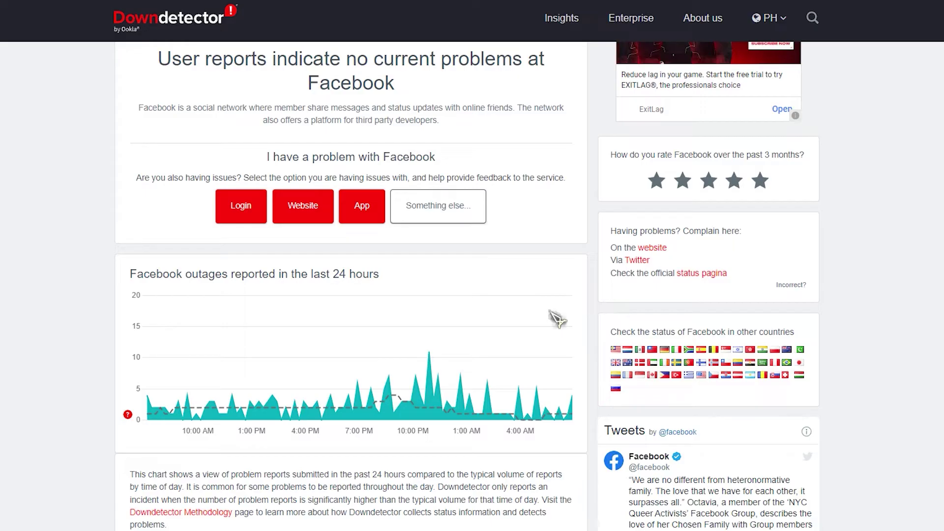
{"action": "scroll", "coordinate": [557, 319], "scroll_direction": "up", "scroll_amount": 3}
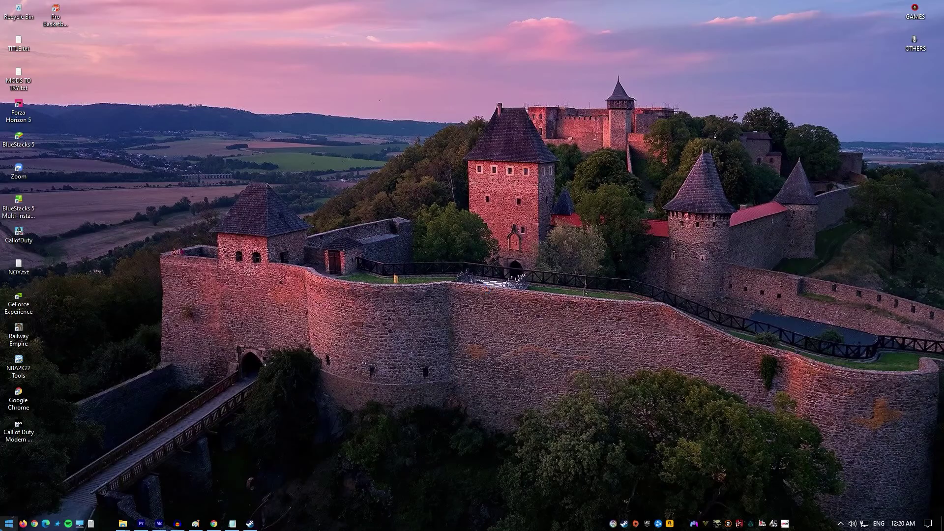
Launch Control Panel from a Start search for 'contro'
{"action": "left_click", "coordinate": [9, 524]}
{"action": "type", "text": "contro"}
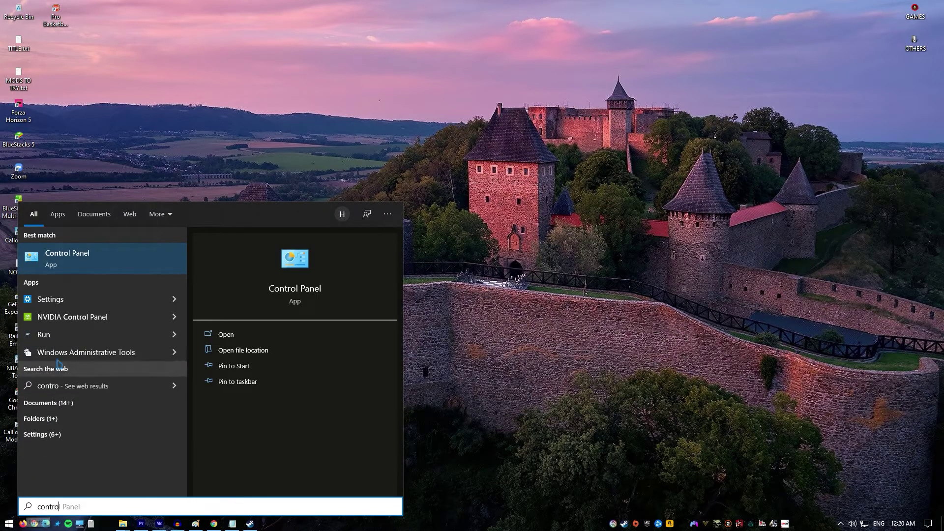
{"action": "left_click", "coordinate": [102, 260]}
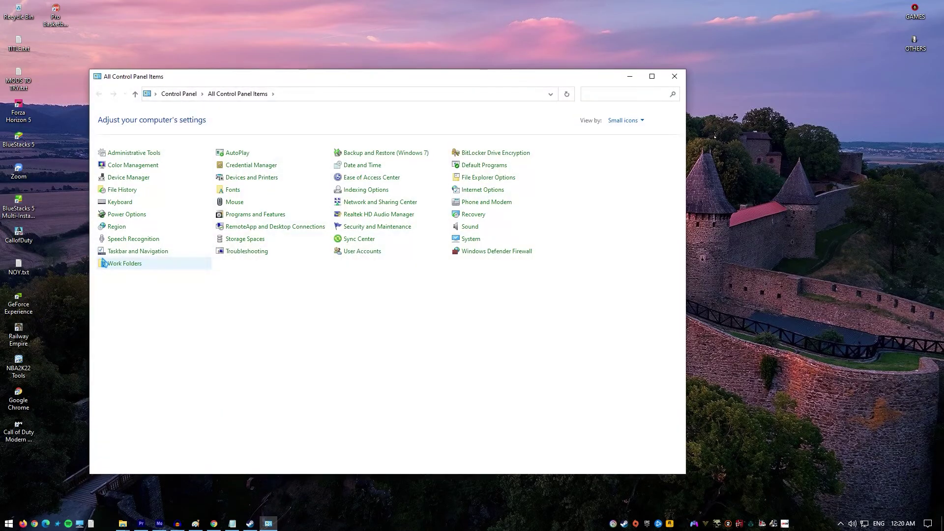
Go through Network and Internet and Network and Sharing Center to adapter settings, selecting Ethernet
{"action": "left_click", "coordinate": [179, 93]}
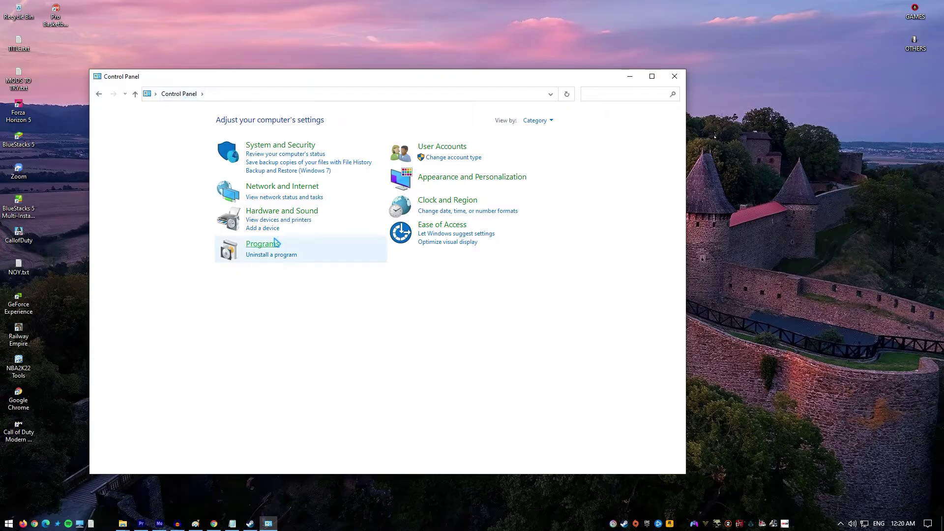
{"action": "left_click", "coordinate": [285, 192]}
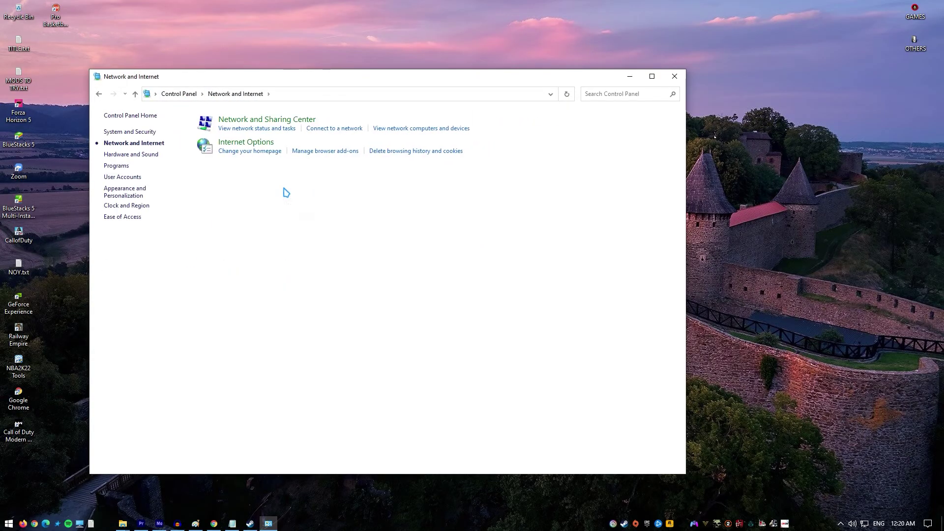
{"action": "left_click", "coordinate": [281, 124]}
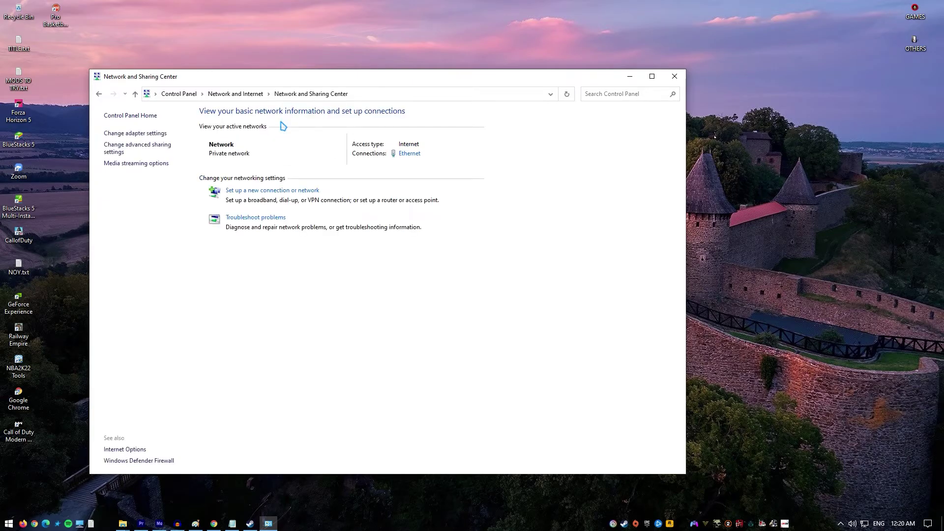
{"action": "left_click", "coordinate": [142, 135]}
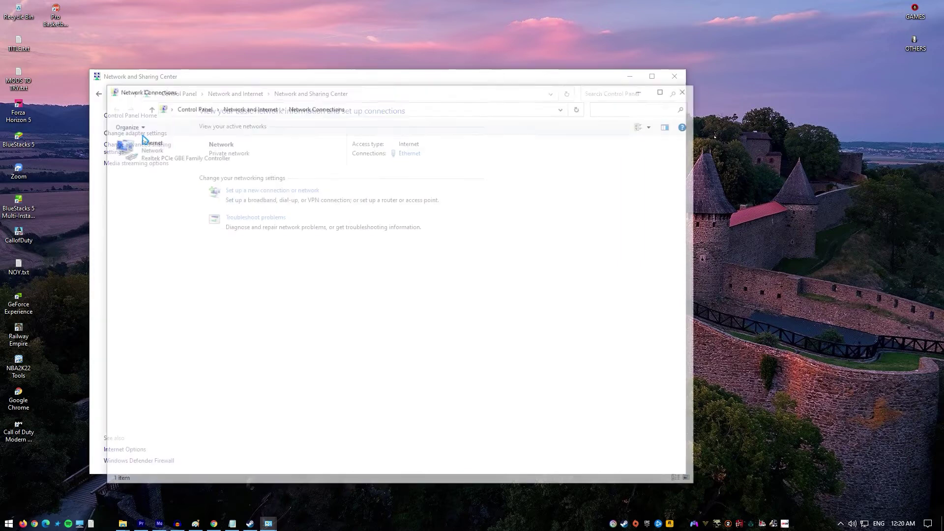
{"action": "left_click", "coordinate": [189, 153]}
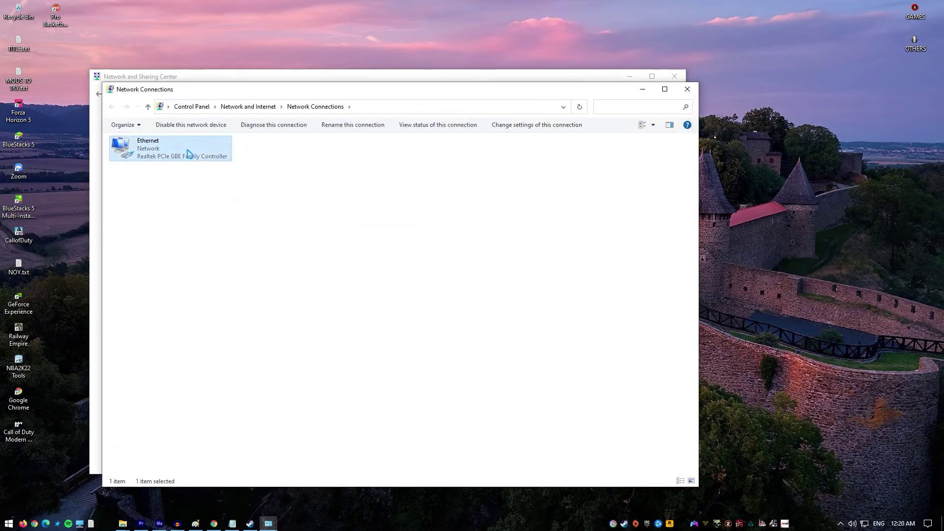
Open the Internet Protocol Version 4 properties of the Ethernet connection
{"action": "right_click", "coordinate": [190, 153]}
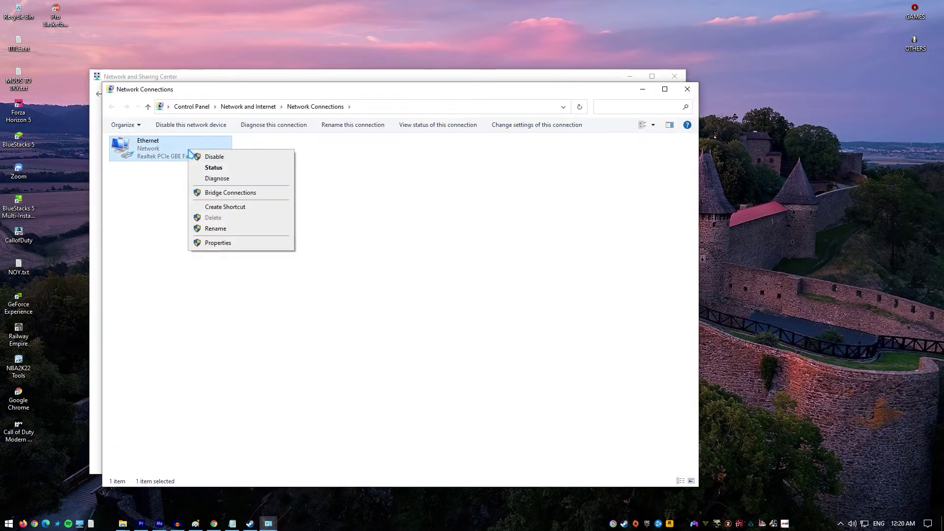
{"action": "left_click", "coordinate": [219, 244]}
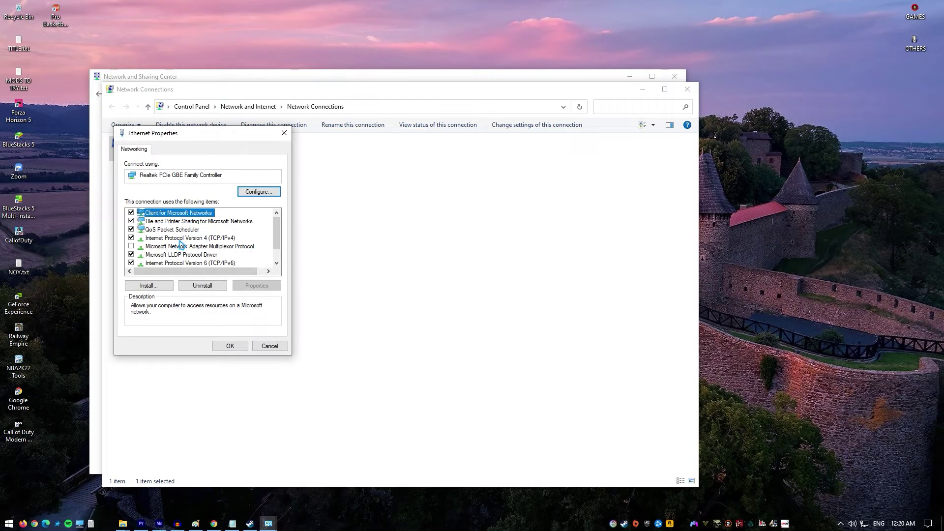
{"action": "left_click", "coordinate": [194, 240]}
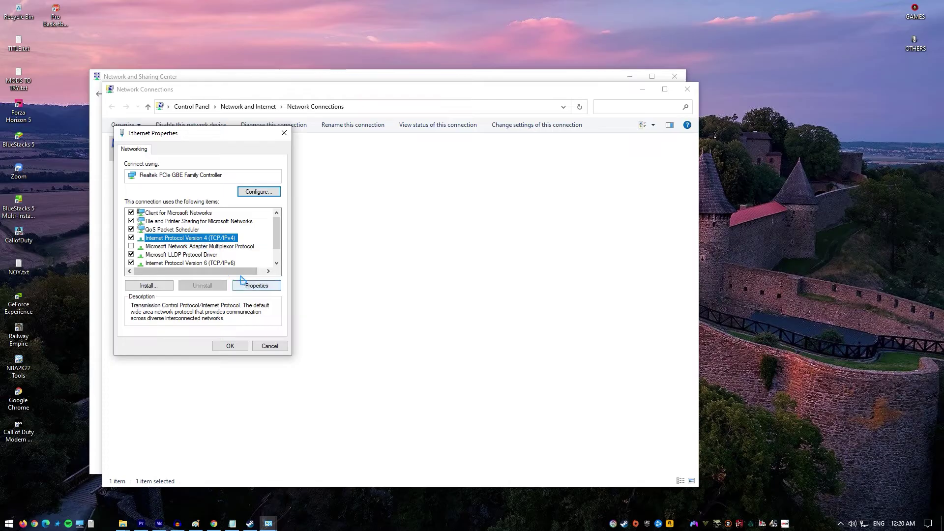
{"action": "double_click", "coordinate": [208, 239]}
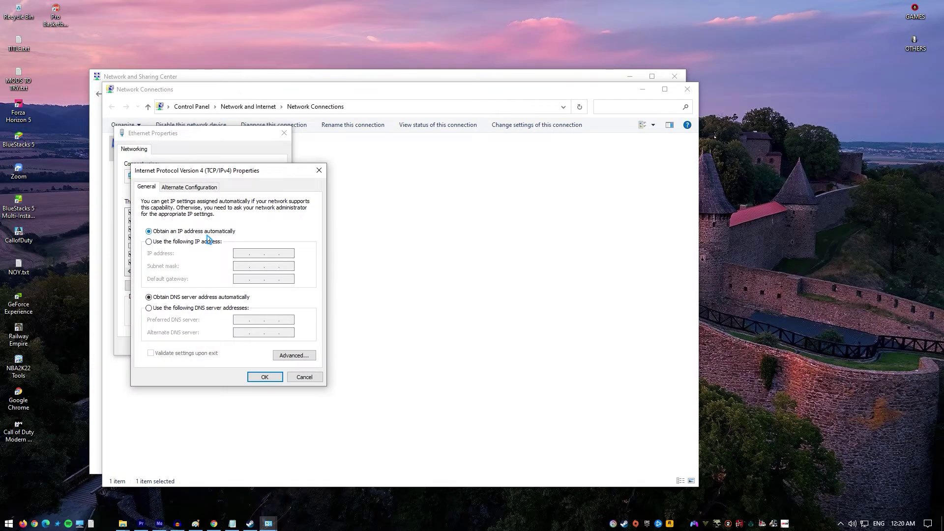
Switch to manual DNS servers and enter 8.8.8.8 and 8.8.4.4
{"action": "left_click", "coordinate": [149, 309]}
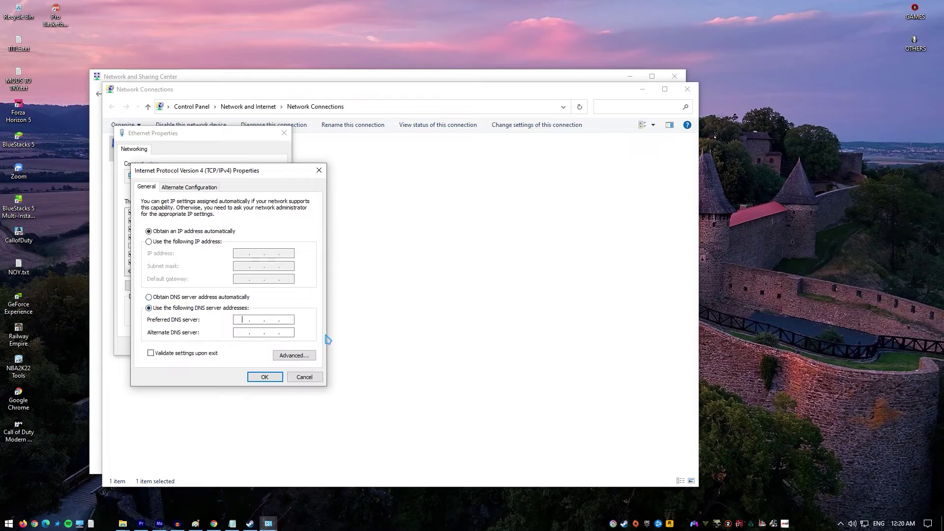
{"action": "key", "text": "Tab"}
{"action": "type", "text": "8"}
{"action": "key", "text": "Tab"}
{"action": "type", "text": "8"}
{"action": "key", "text": "Tab"}
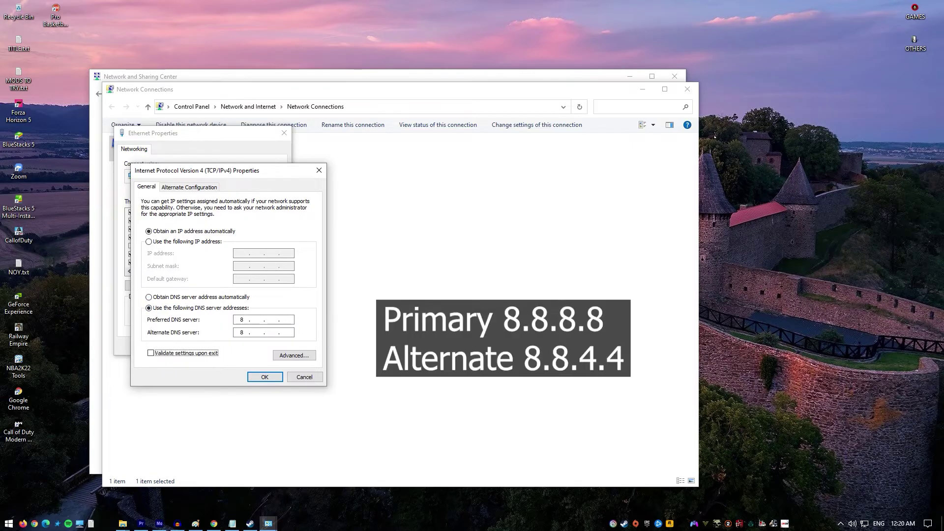
{"action": "left_click", "coordinate": [251, 320]}
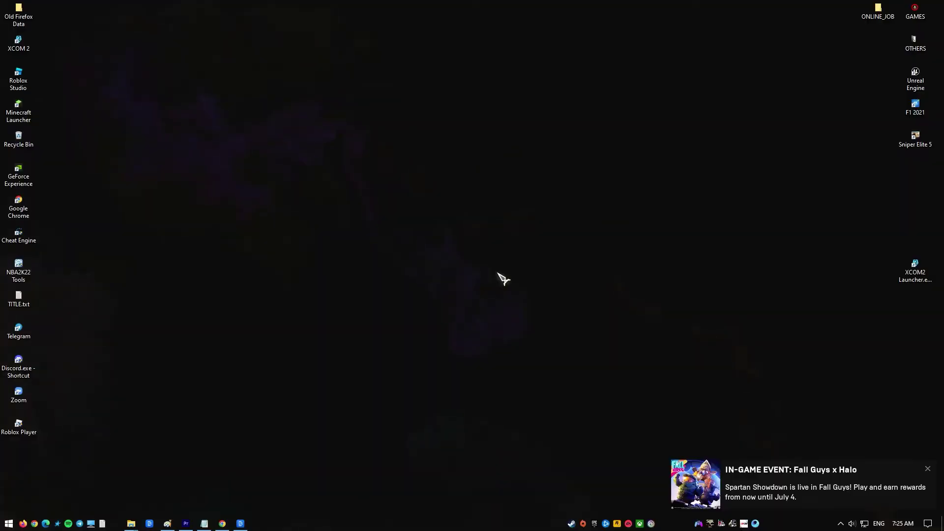
Launch Command Prompt as administrator from a 'cmd' search, then reposition and enlarge its window
{"action": "key", "text": "super"}
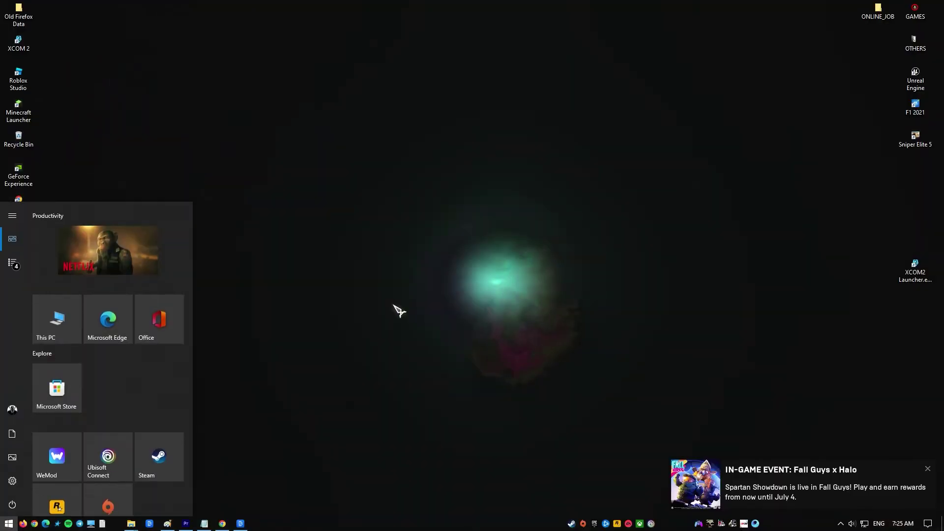
{"action": "mouse_move", "coordinate": [15, 509]}
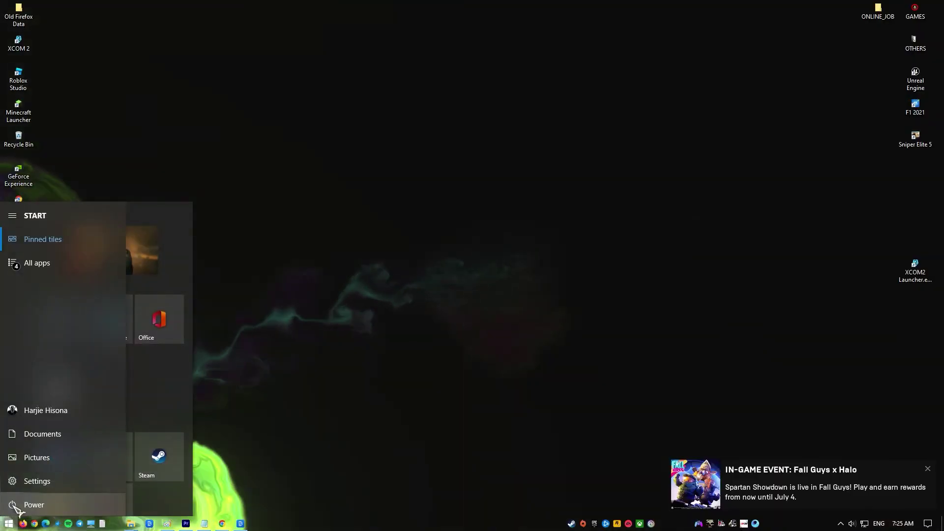
{"action": "type", "text": "cmd"}
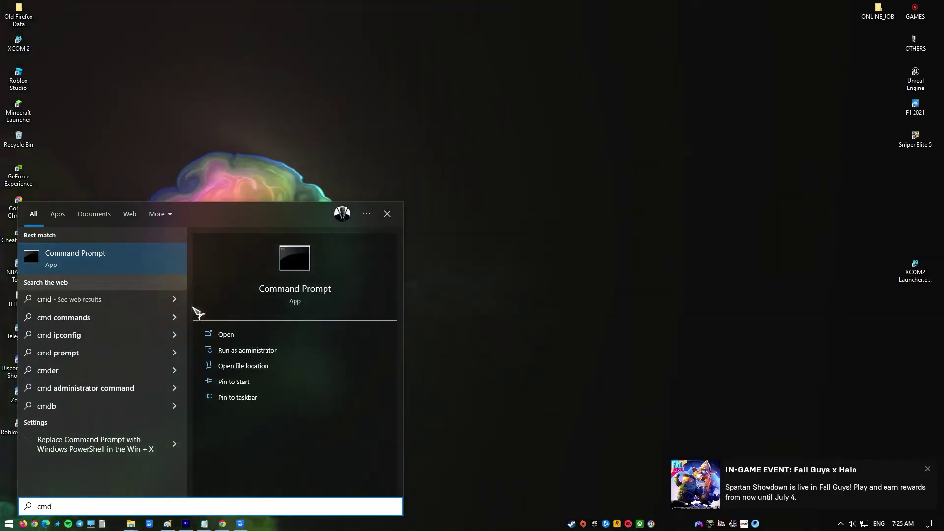
{"action": "right_click", "coordinate": [147, 266]}
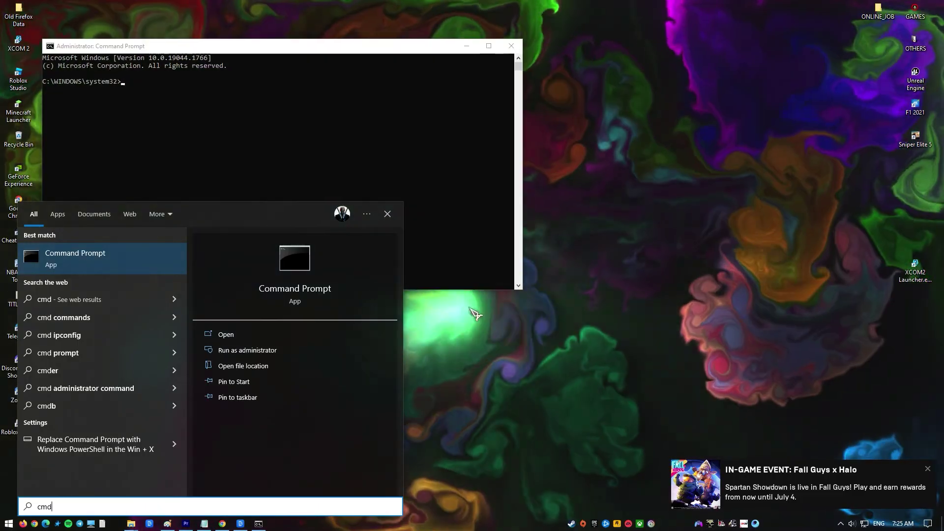
{"action": "left_click_drag", "start_coordinate": [369, 47], "coordinate": [537, 66]}
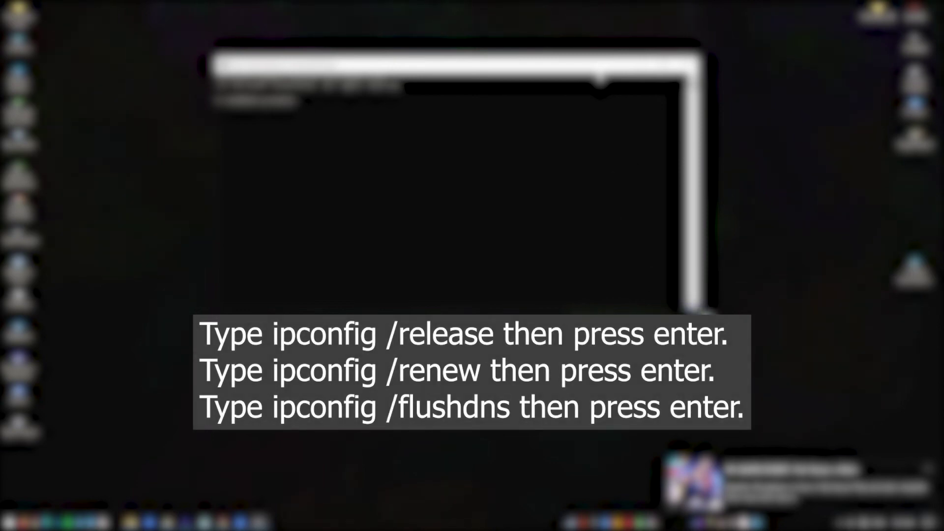
{"action": "left_click_drag", "start_coordinate": [709, 313], "coordinate": [772, 393]}
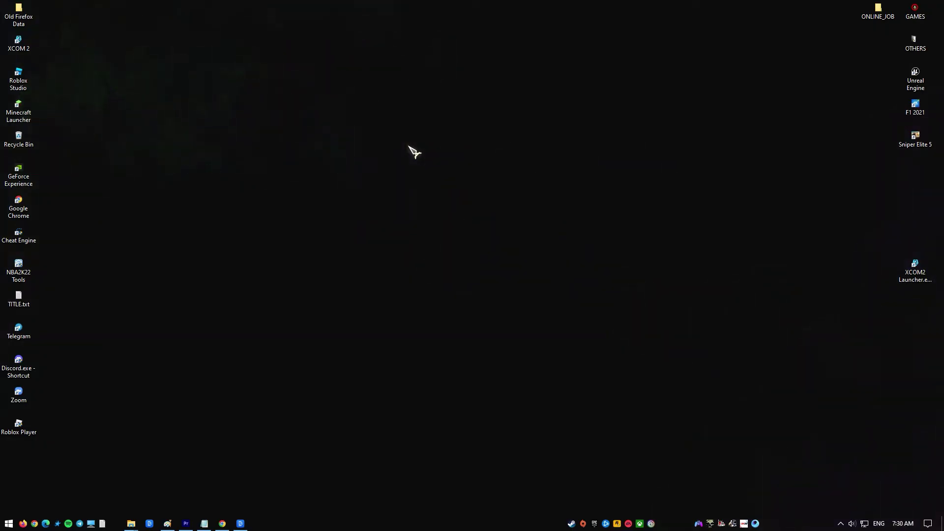
In Settings, go to Update & Security > Troubleshoot and expand the Network Adapter troubleshooter
{"action": "left_click", "coordinate": [9, 523]}
{"action": "left_click", "coordinate": [13, 481]}
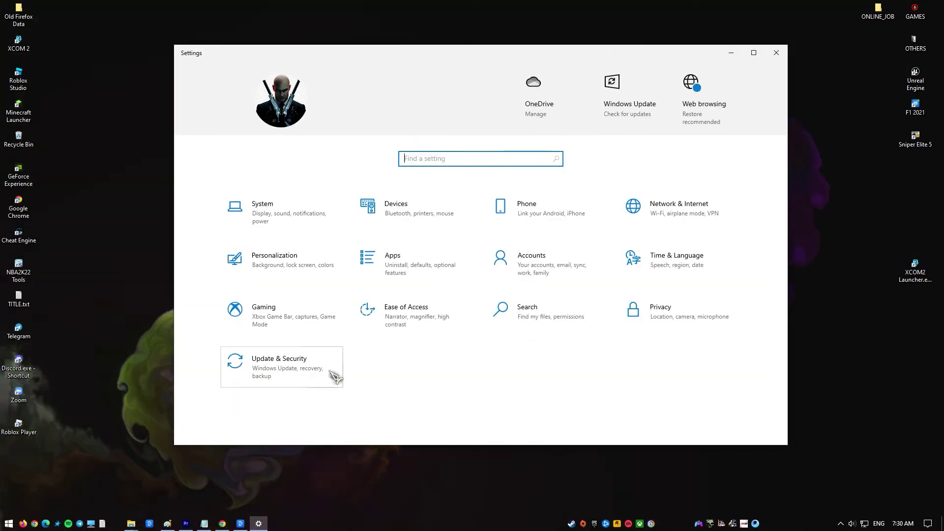
{"action": "left_click", "coordinate": [353, 370]}
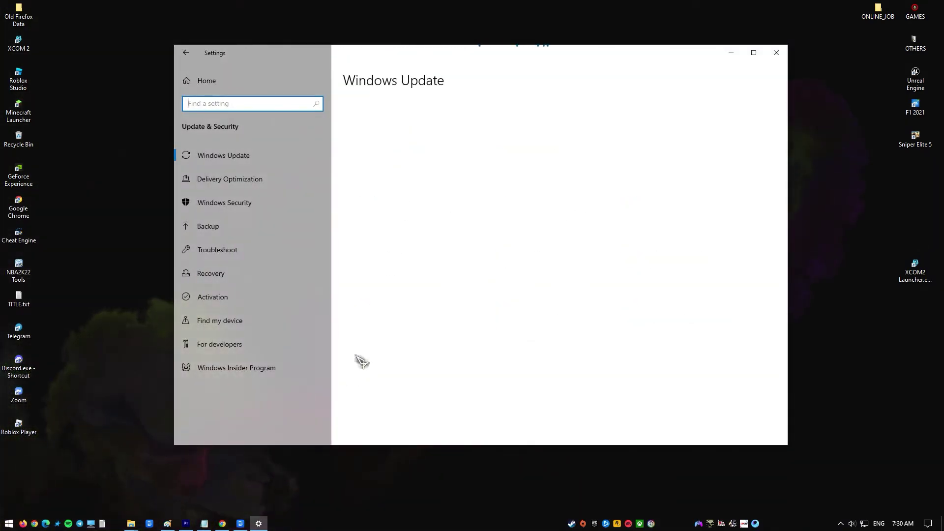
{"action": "left_click", "coordinate": [239, 253]}
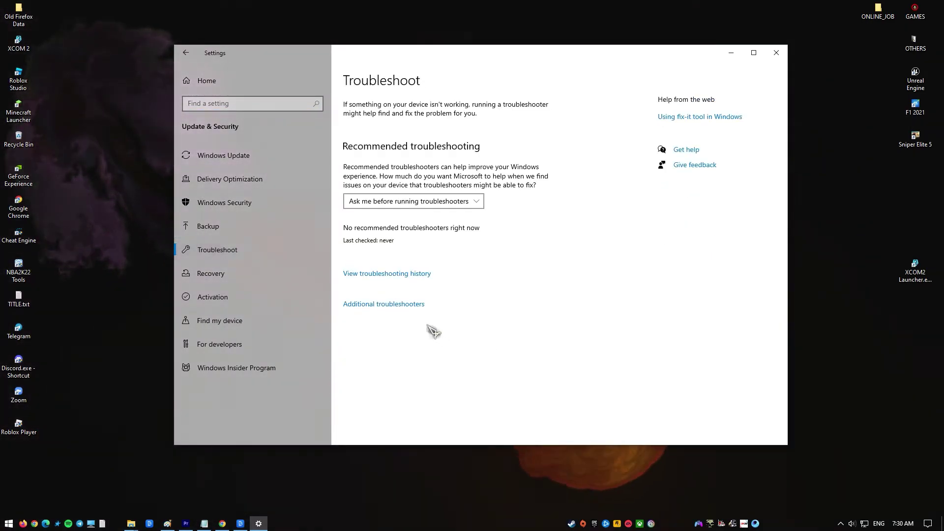
{"action": "left_click", "coordinate": [410, 305]}
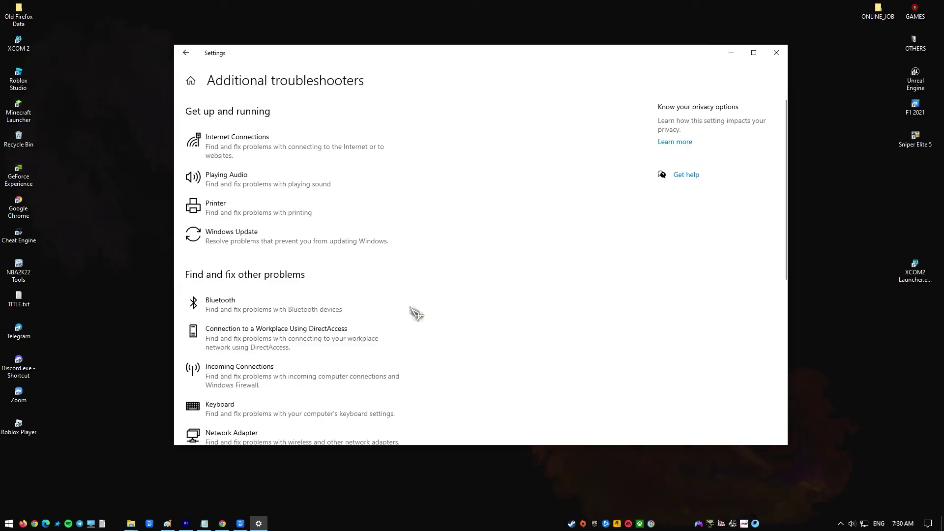
{"action": "scroll", "coordinate": [326, 325], "scroll_direction": "down", "scroll_amount": 5}
{"action": "left_click", "coordinate": [336, 208]}
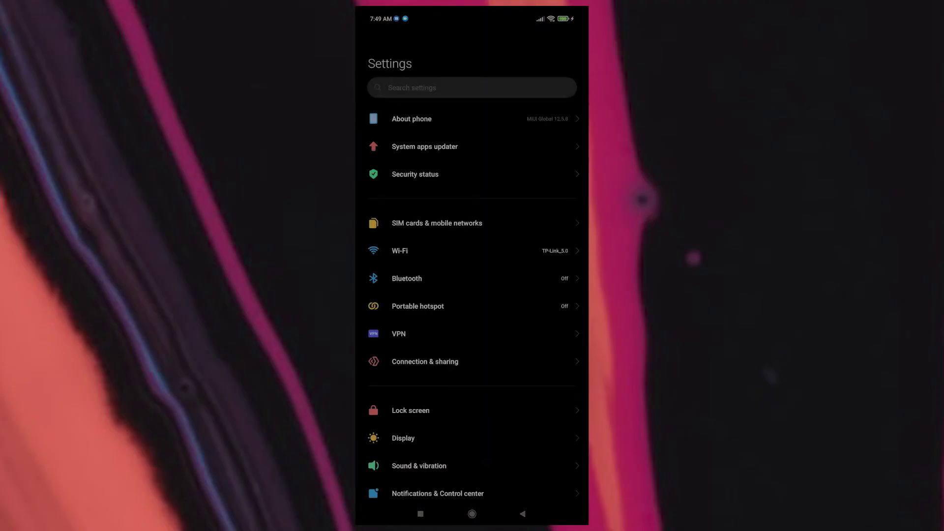
Clear the Facebook app's cache to 0 B from its storage details, then choose Clear all data
{"action": "scroll", "coordinate": [472, 295], "scroll_direction": "down", "scroll_amount": 10}
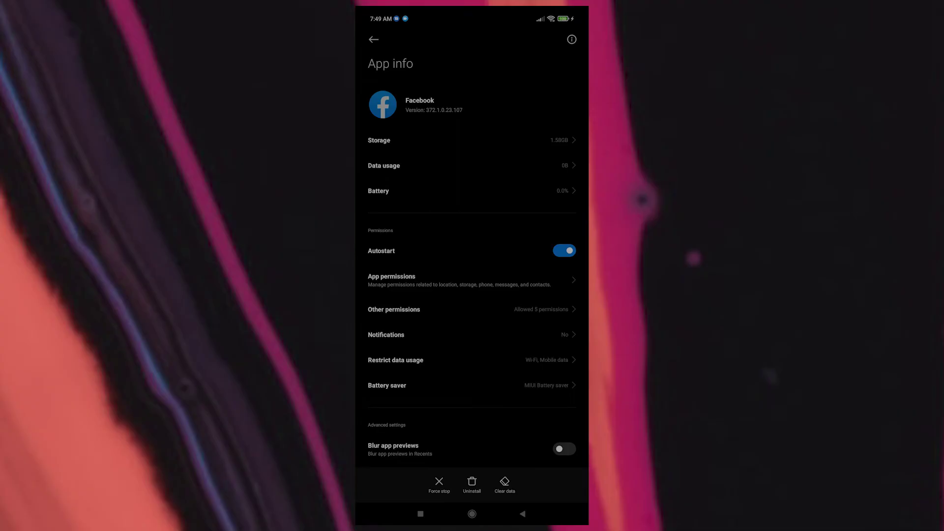
{"action": "left_click", "coordinate": [378, 140]}
{"action": "left_click", "coordinate": [472, 485]}
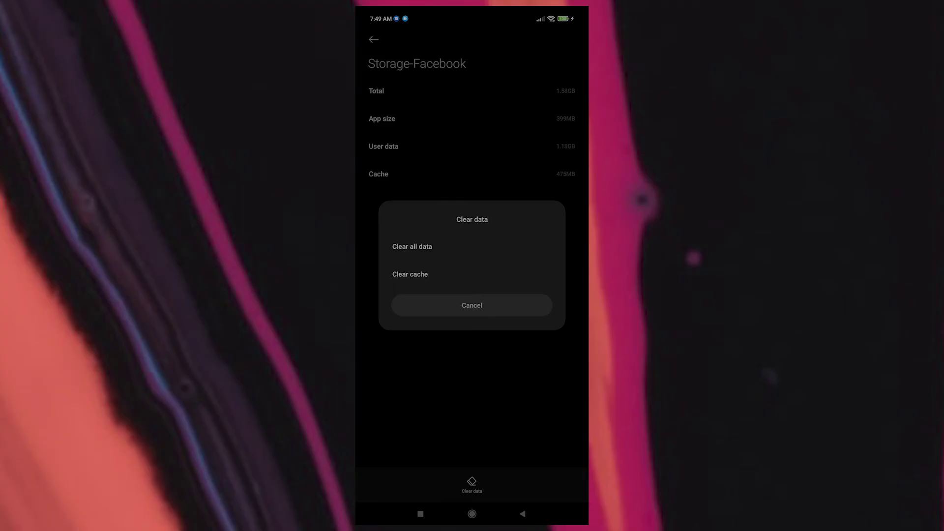
{"action": "left_click", "coordinate": [410, 274]}
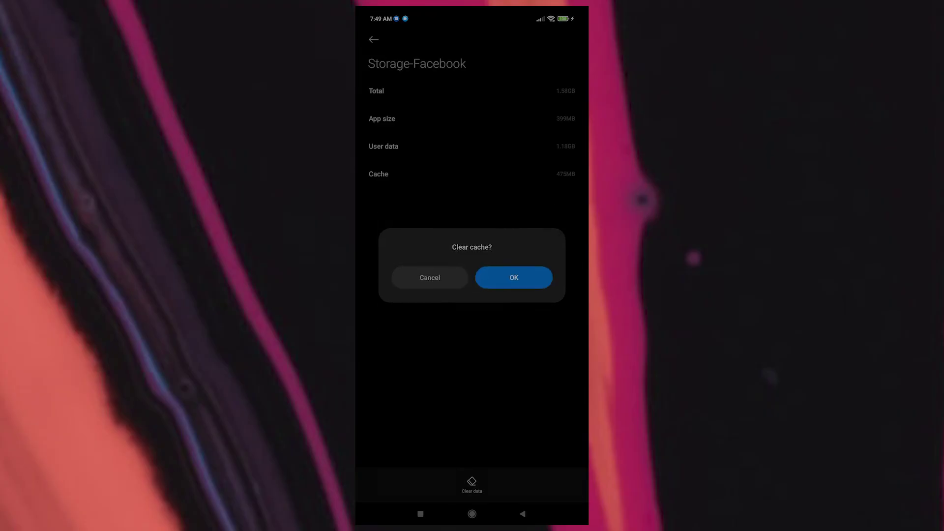
{"action": "left_click", "coordinate": [505, 278]}
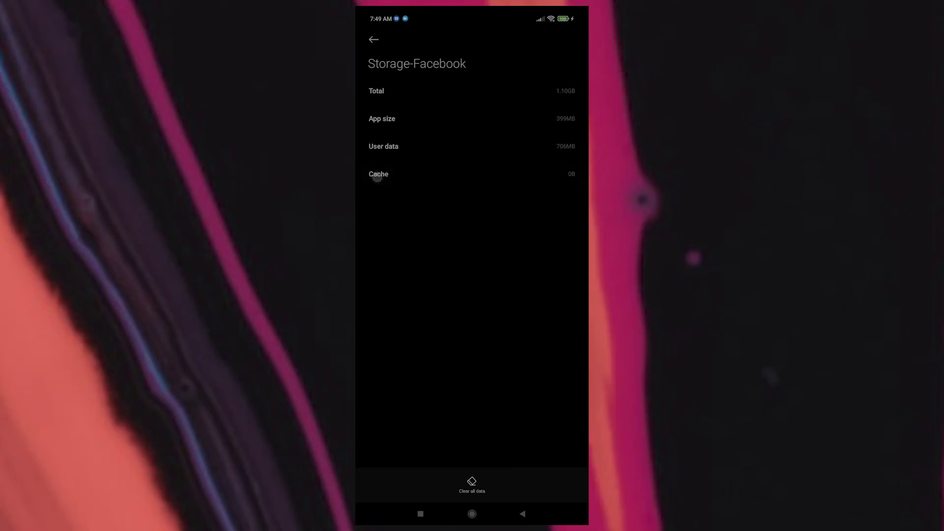
{"action": "left_click", "coordinate": [471, 484]}
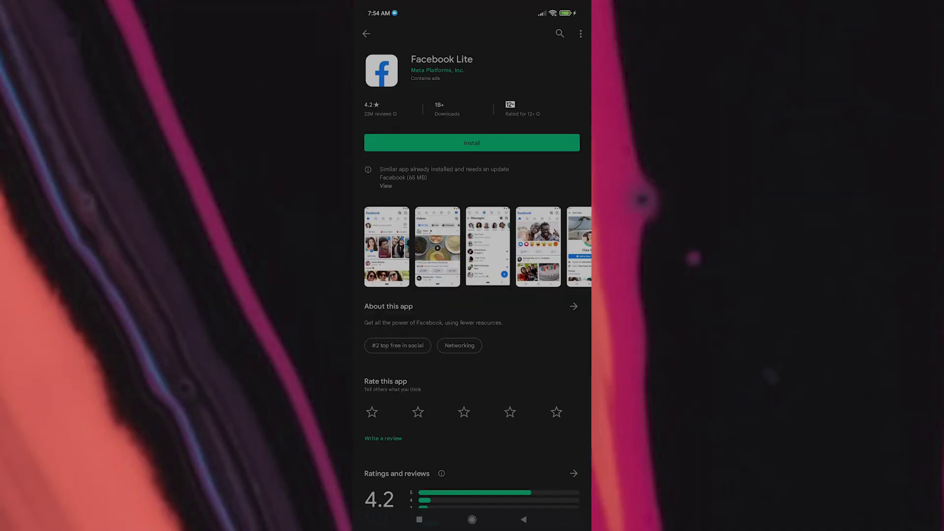
View Facebook Lite's screenshots full size, from Videos and Messages to the feed and profile page
{"action": "left_click_drag", "start_coordinate": [512, 437], "coordinate": [506, 394]}
{"action": "left_click_drag", "start_coordinate": [492, 435], "coordinate": [468, 459]}
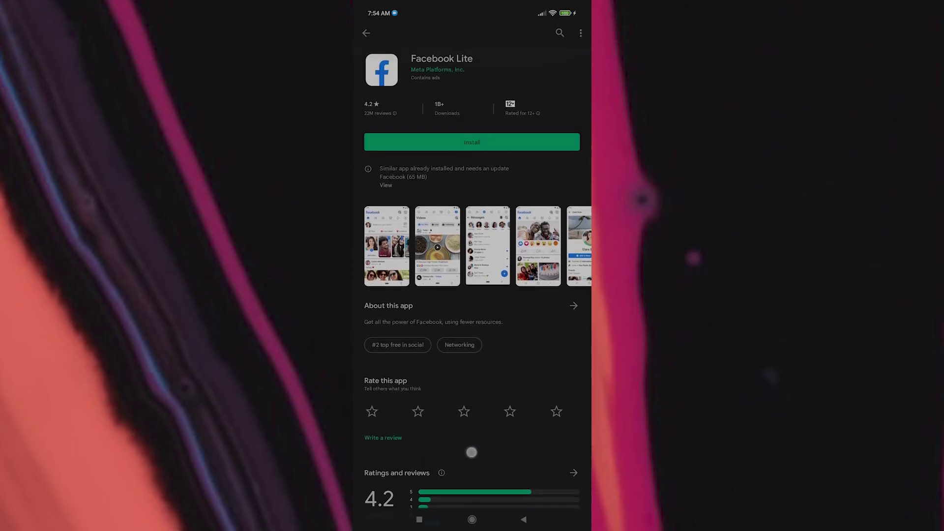
{"action": "left_click", "coordinate": [377, 266]}
{"action": "left_click_drag", "start_coordinate": [541, 265], "coordinate": [393, 265]}
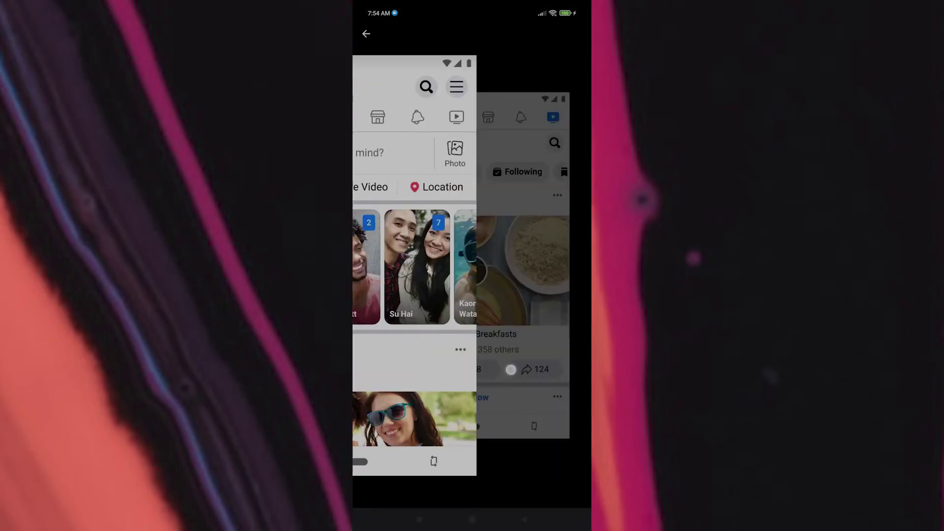
{"action": "left_click_drag", "start_coordinate": [529, 365], "coordinate": [393, 365]}
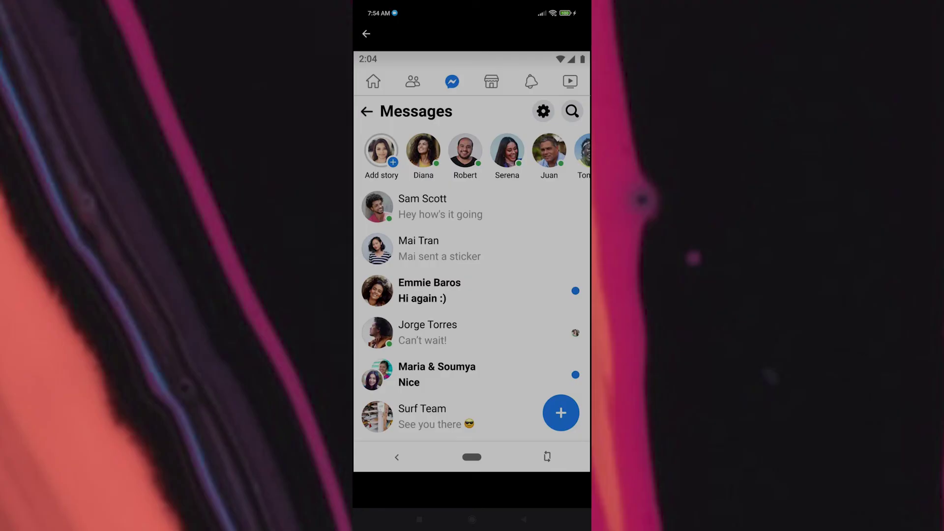
{"action": "left_click_drag", "start_coordinate": [541, 413], "coordinate": [378, 413]}
{"action": "left_click_drag", "start_coordinate": [541, 265], "coordinate": [393, 265]}
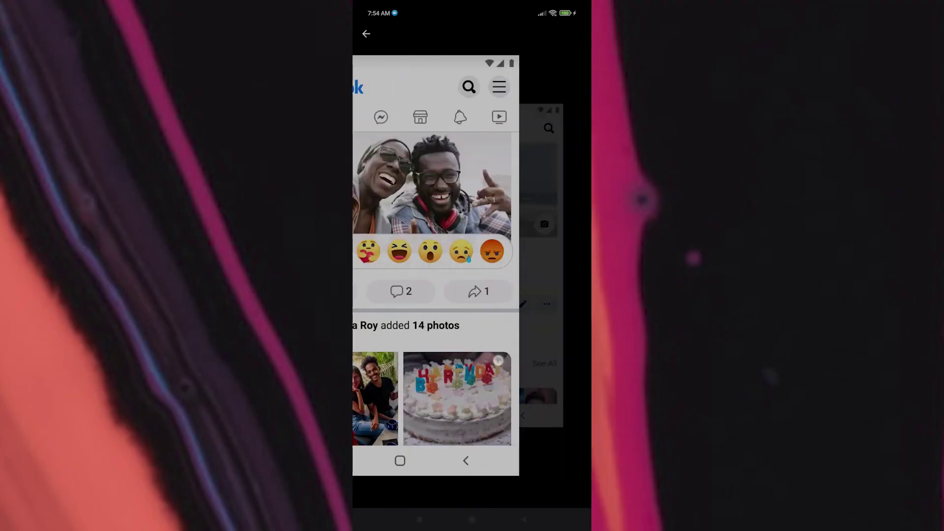